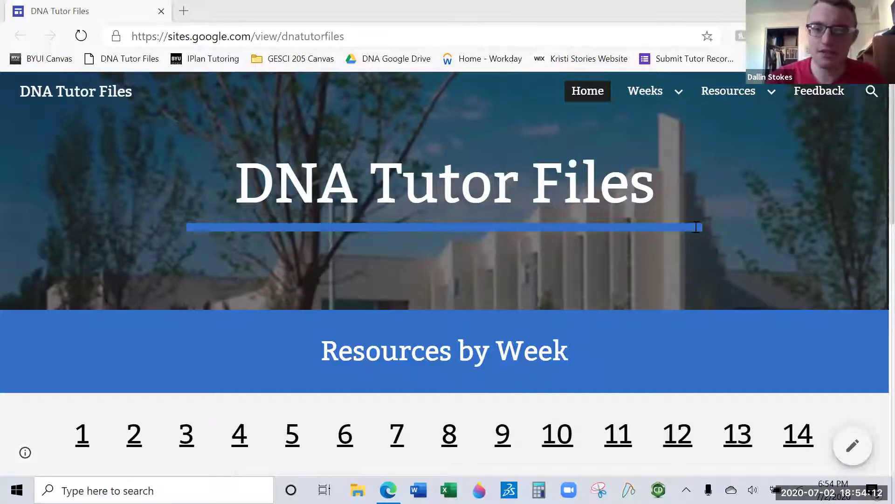
Step: Download the Lac Operon Simulator spreadsheet from the document downloads of the Week 11 page
click(619, 438)
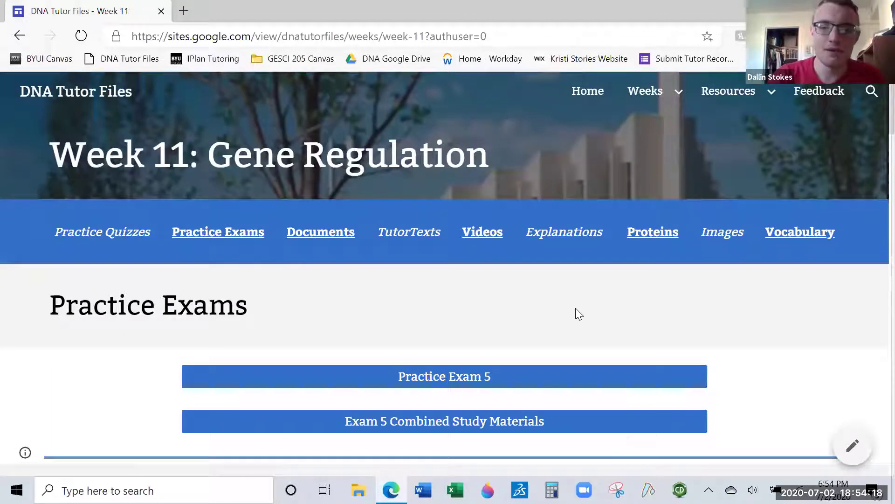
scroll(789, 332, down, 1)
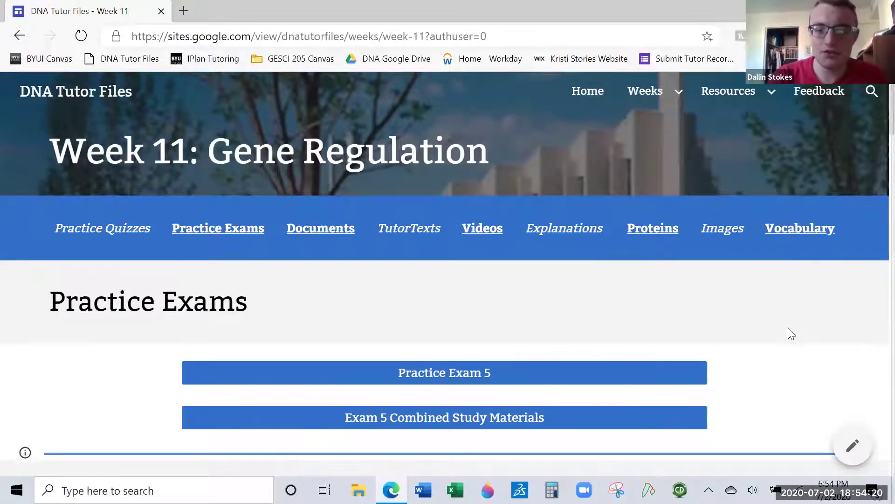
scroll(791, 333, down, 5)
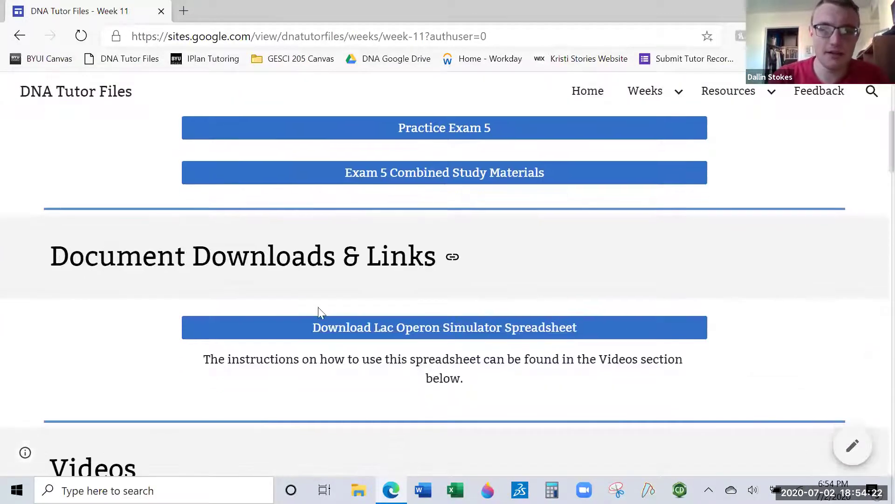
click(360, 327)
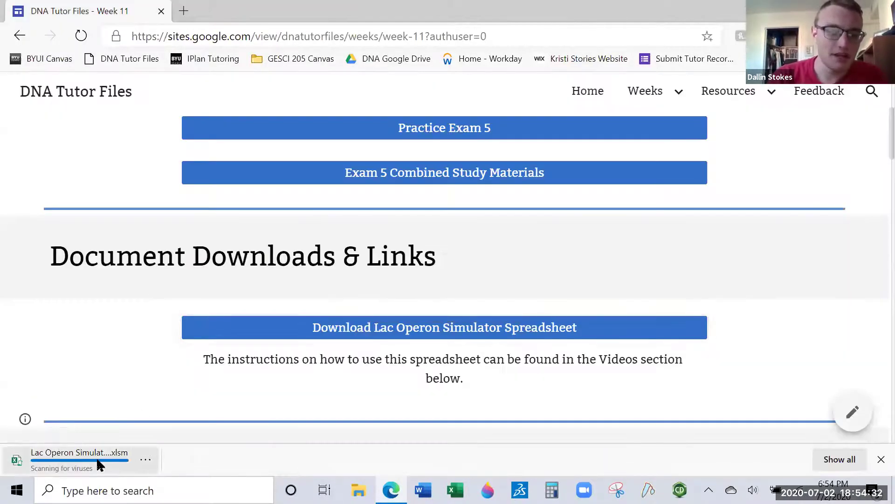
Step: Open the downloaded simulator workbook in Excel, maximize it, and enable editing and its macro content
click(96, 457)
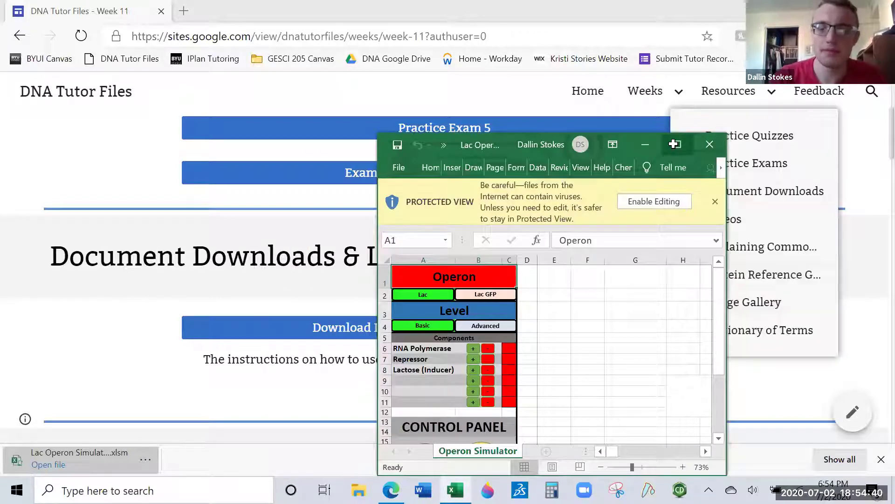
click(678, 144)
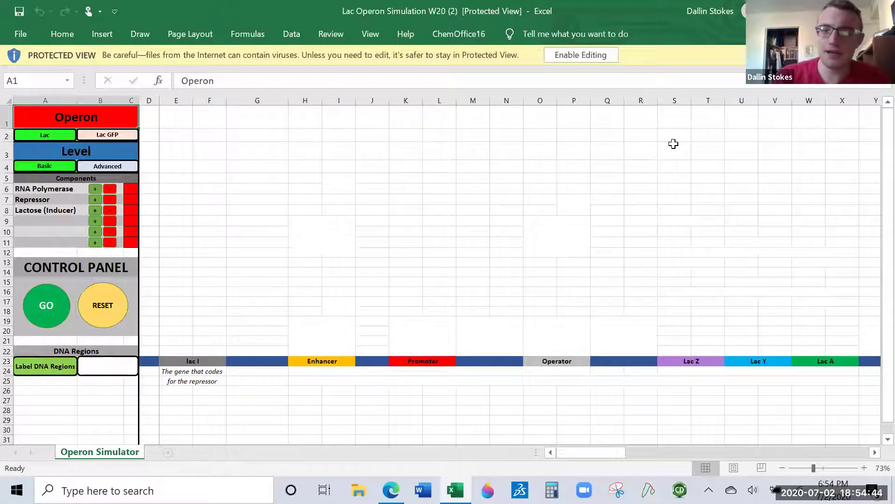
click(600, 55)
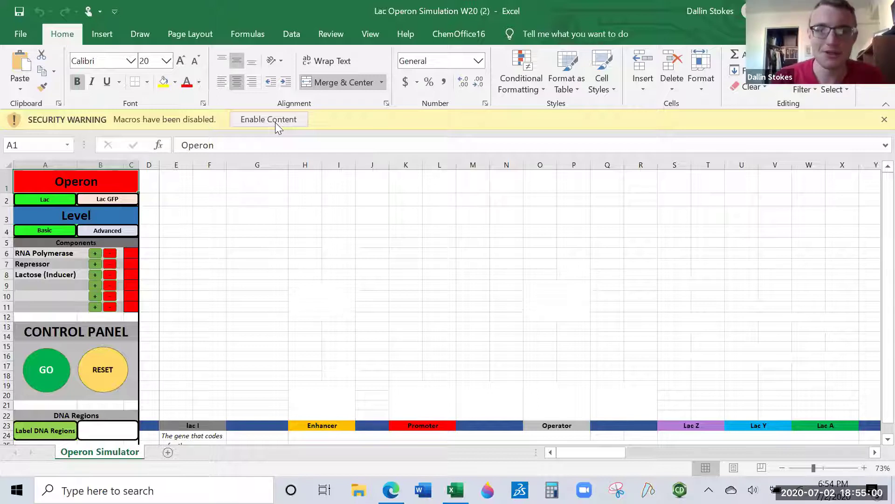
click(275, 121)
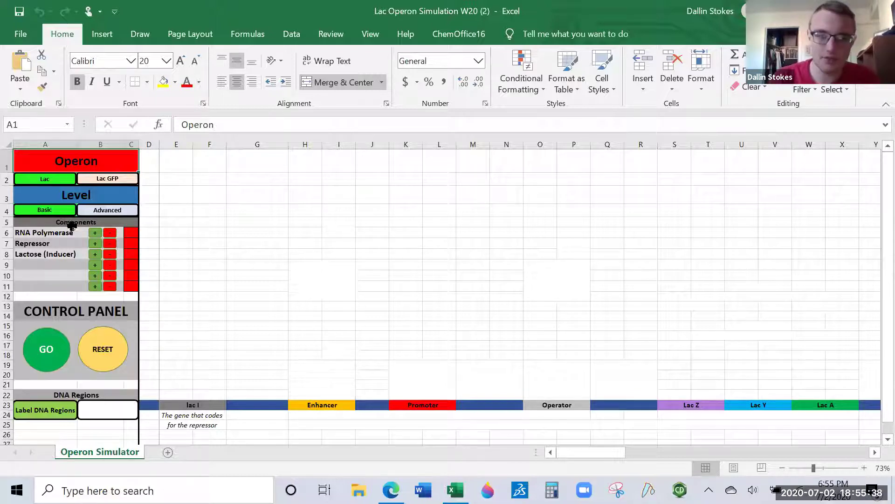
Step: View the component list of the Advanced level and return the simulator to Basic
click(101, 213)
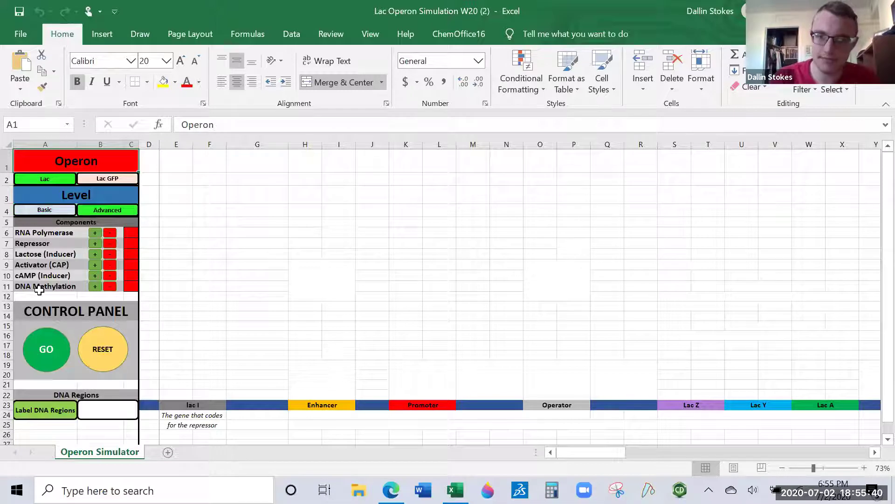
click(59, 215)
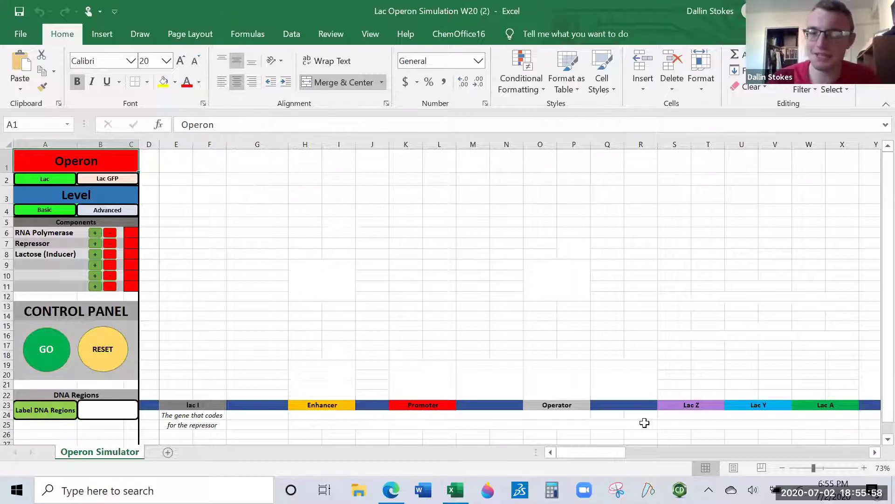
Step: Examine the DNA regions in row 23, from the Lac Z, Y and A genes back through Operator, Promoter and Enhancer to lac I
click(686, 404)
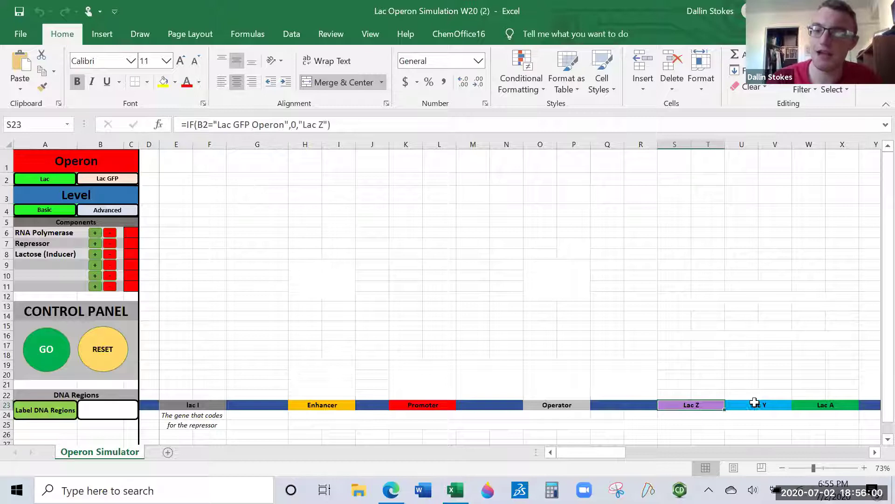
click(761, 405)
click(809, 404)
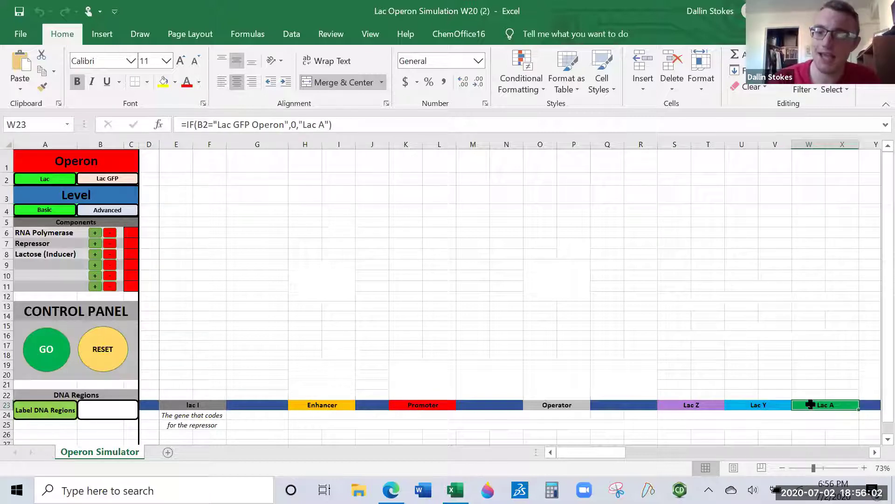
click(569, 407)
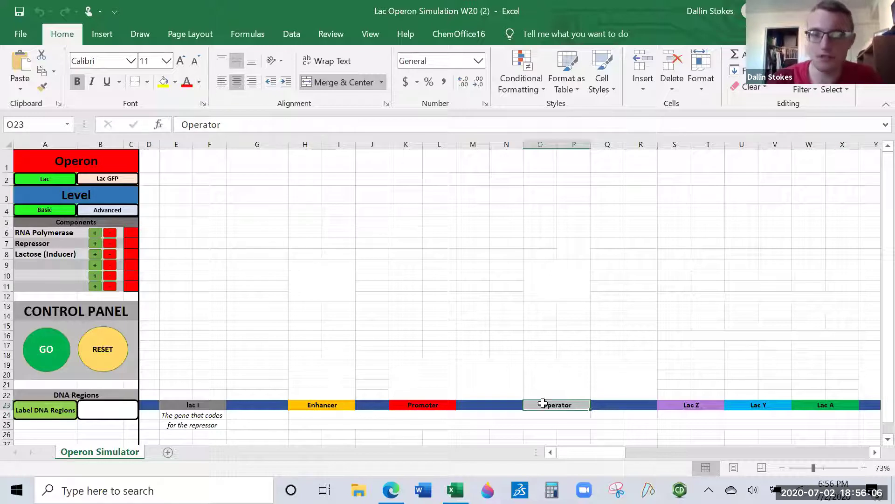
click(425, 402)
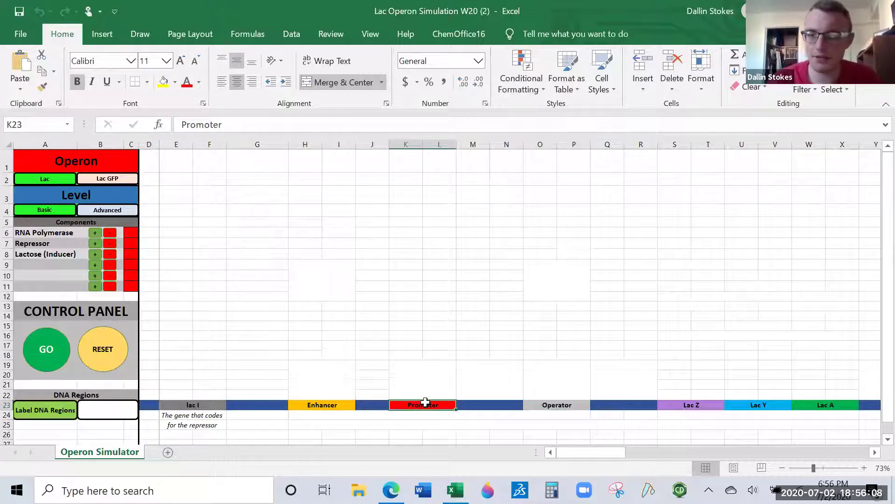
click(339, 405)
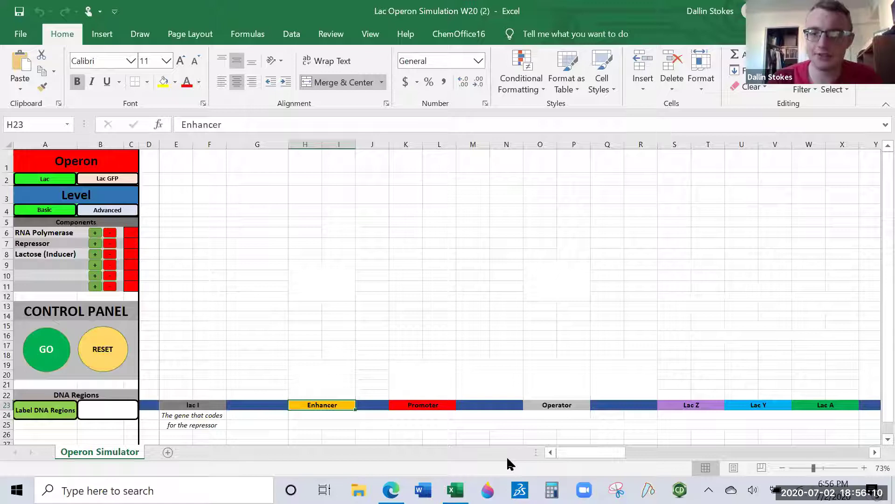
click(211, 404)
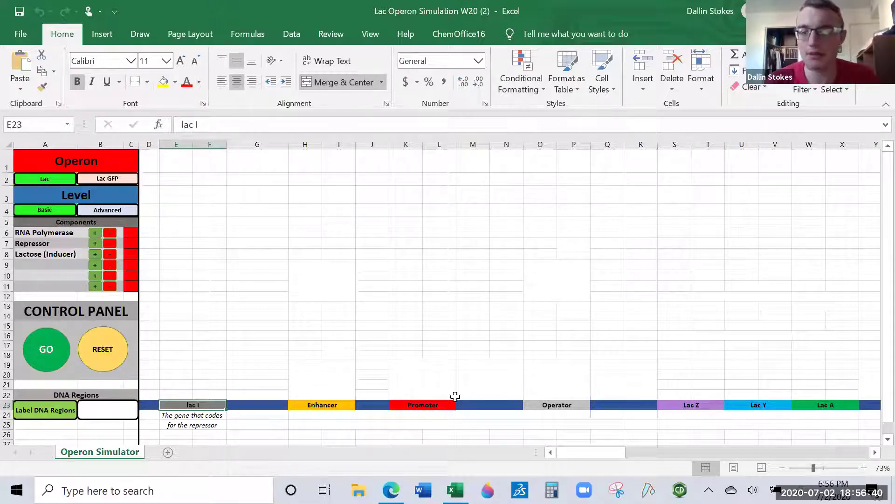
Step: Add the RNA Polymerase and Repressor components to the Lac operon at the Basic level
click(95, 236)
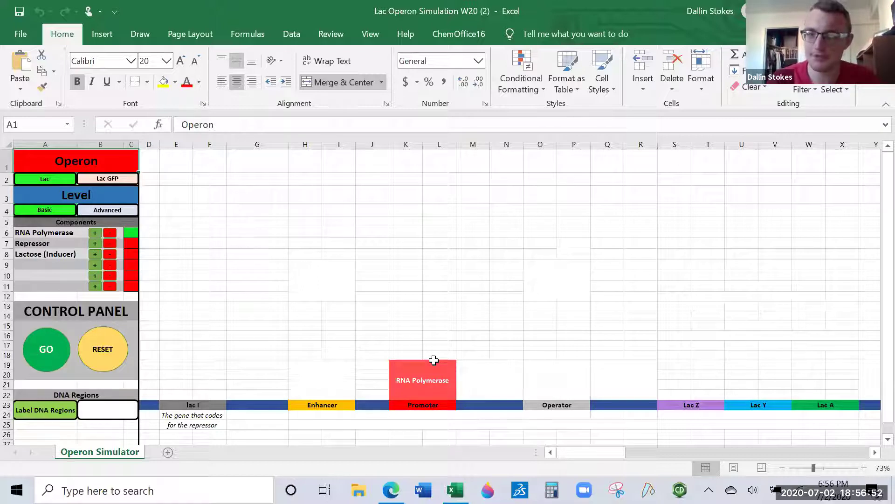
click(94, 244)
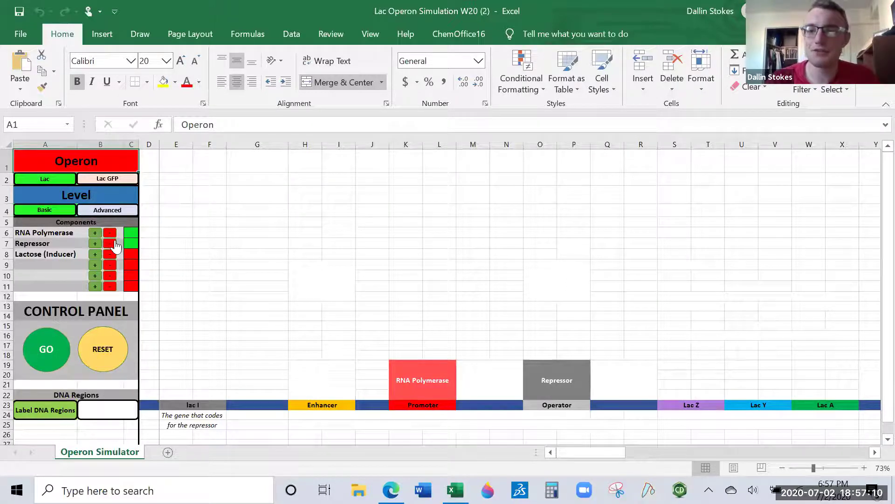
Step: Try adding and removing cAMP (Inducer) at the Advanced level, and return to Basic
click(98, 210)
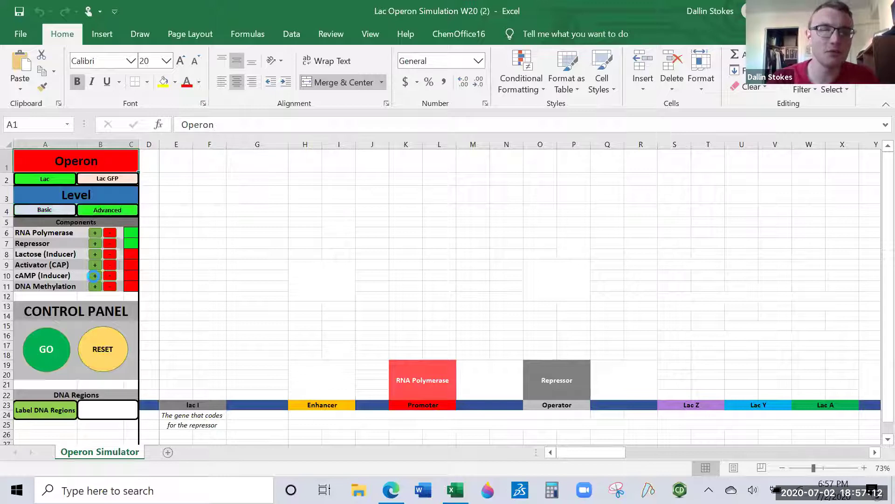
click(95, 275)
click(107, 277)
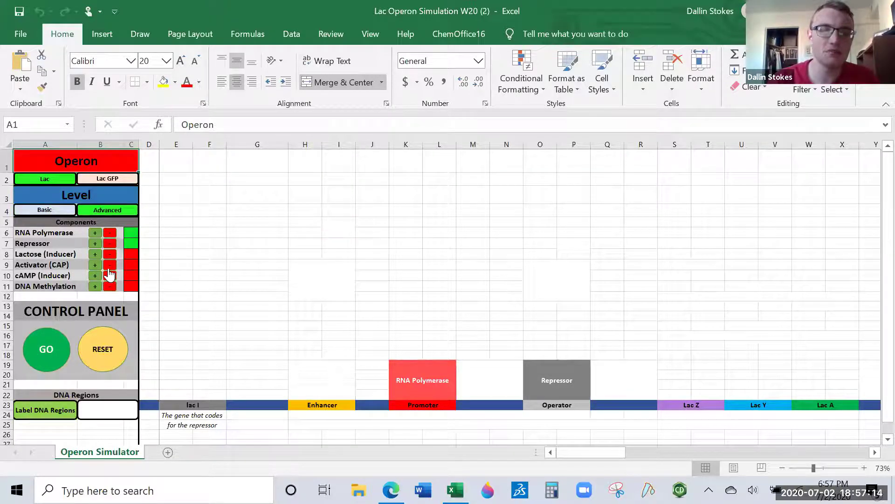
click(65, 212)
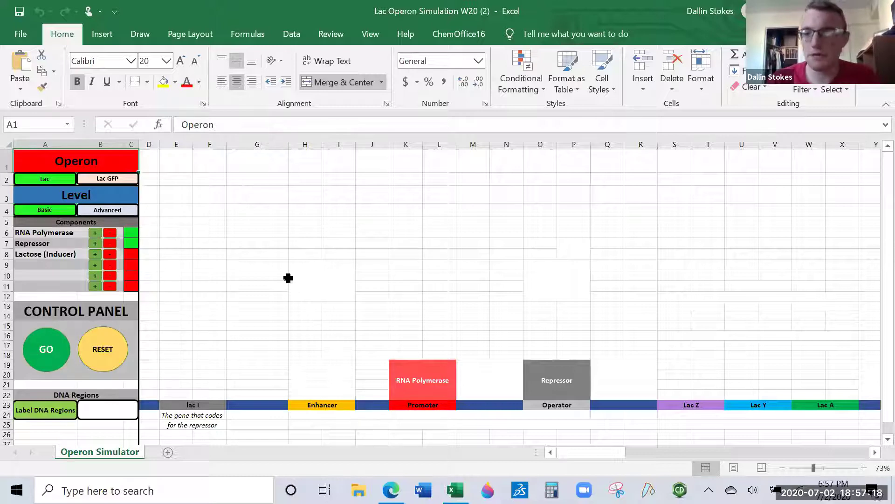
Step: Remove and re-add the Repressor, add Lactose (Inducer), and run the Lac operon simulation
click(109, 243)
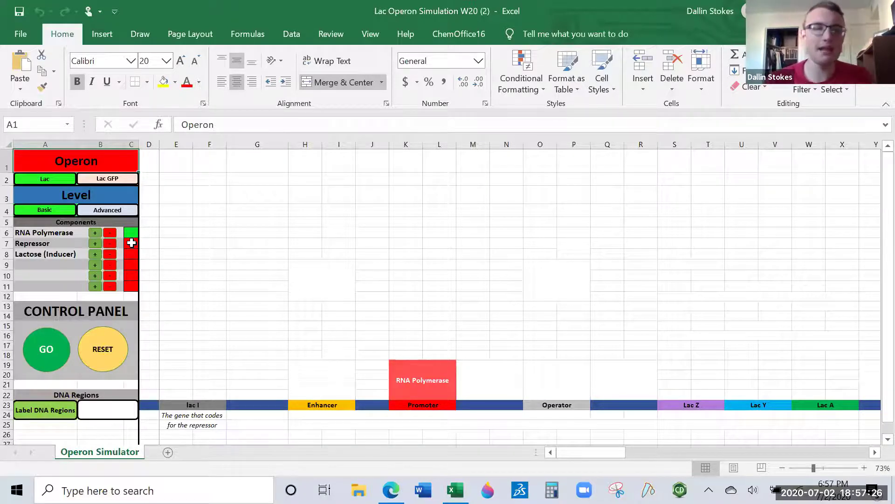
click(95, 243)
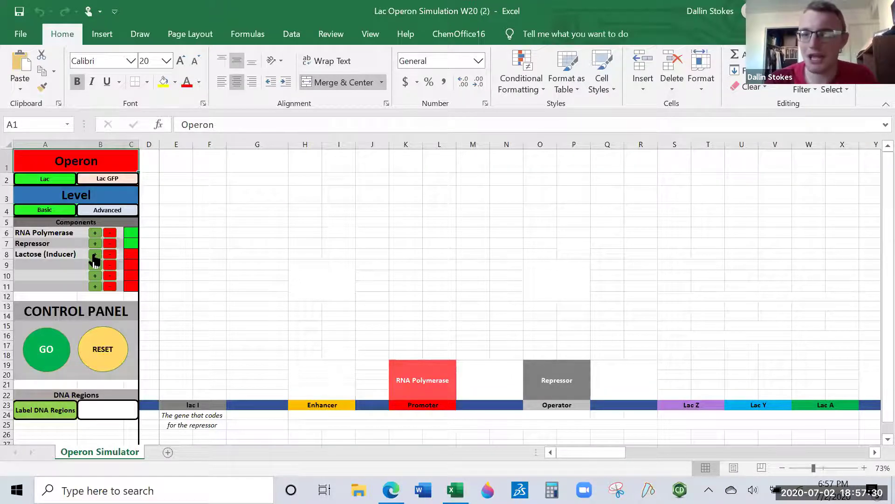
click(94, 255)
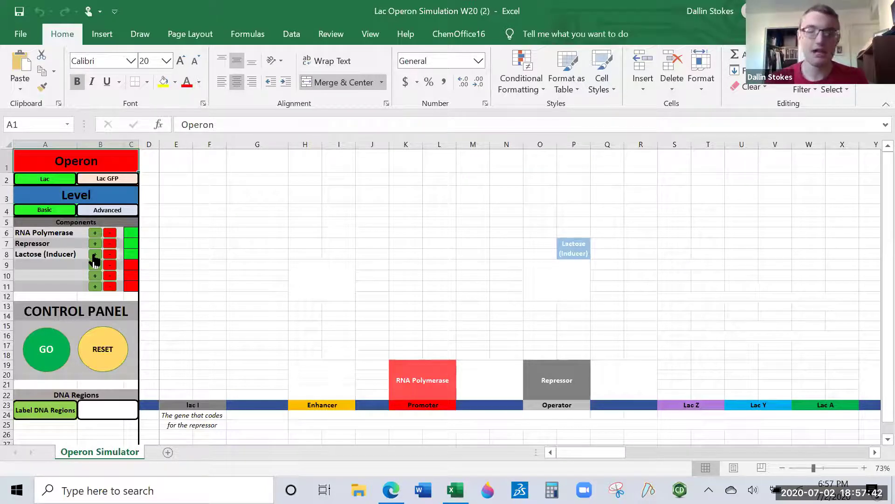
click(47, 353)
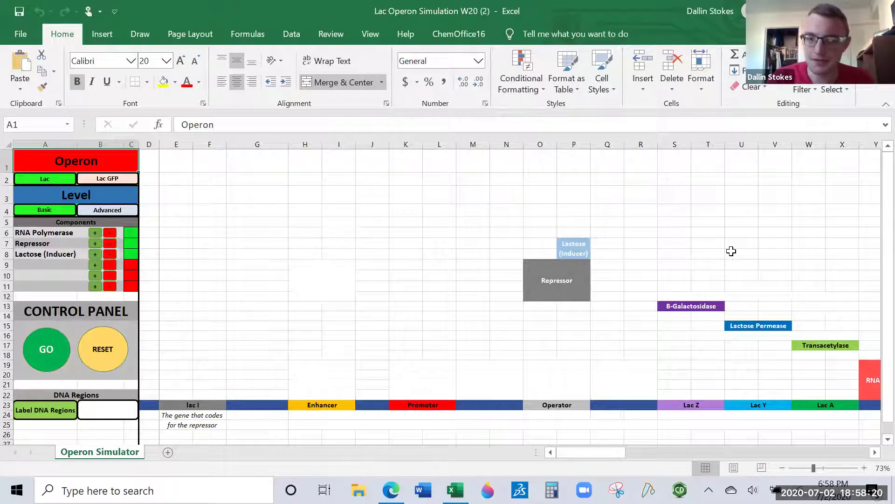
Step: Compare the B-Galactosidase, Lactose Permease and Transacetylase proteins with their Lac Z, Lac Y and Lac A genes
click(688, 308)
click(703, 405)
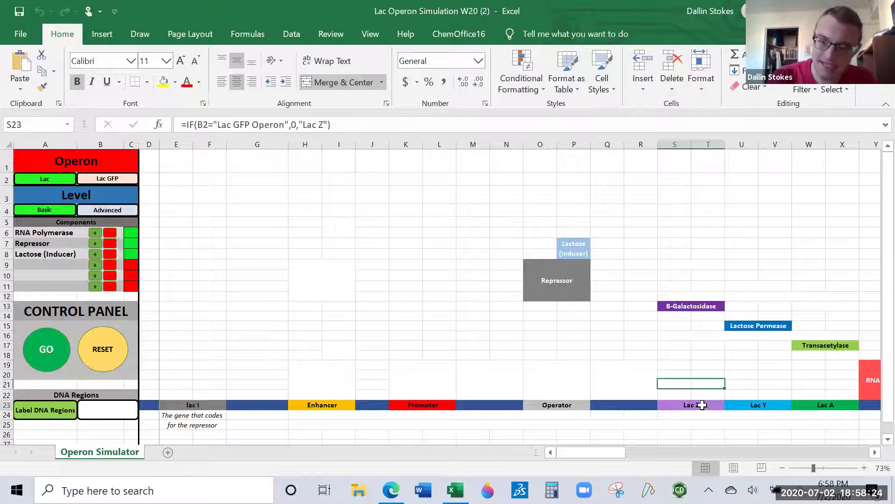
click(760, 325)
click(765, 399)
click(816, 349)
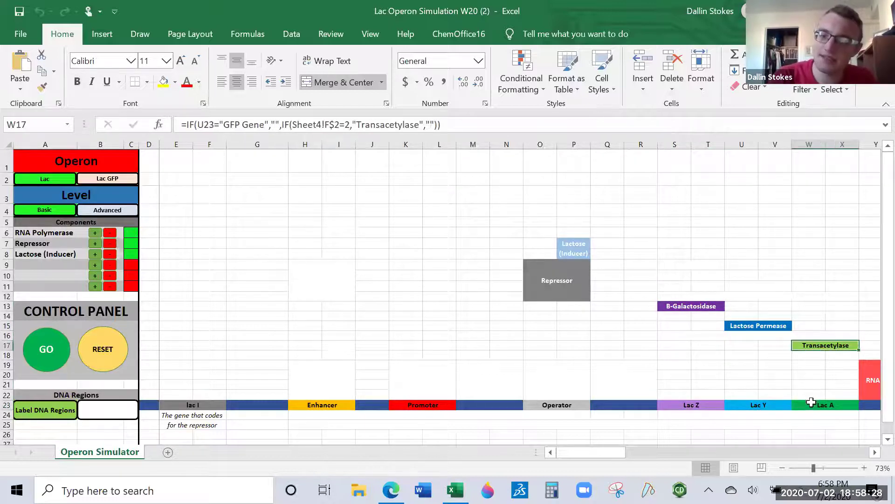
click(811, 402)
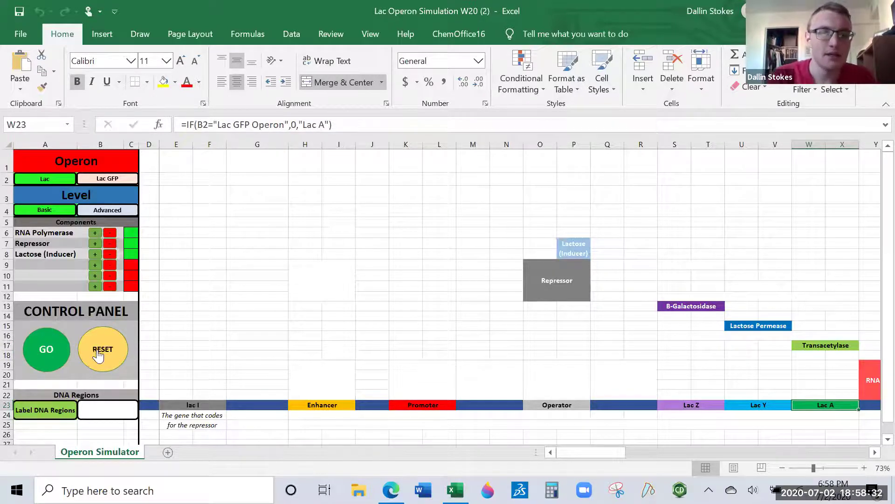
Step: Rerun the Lac operon simulation without Lactose (Inducer), and reset the simulator
click(110, 258)
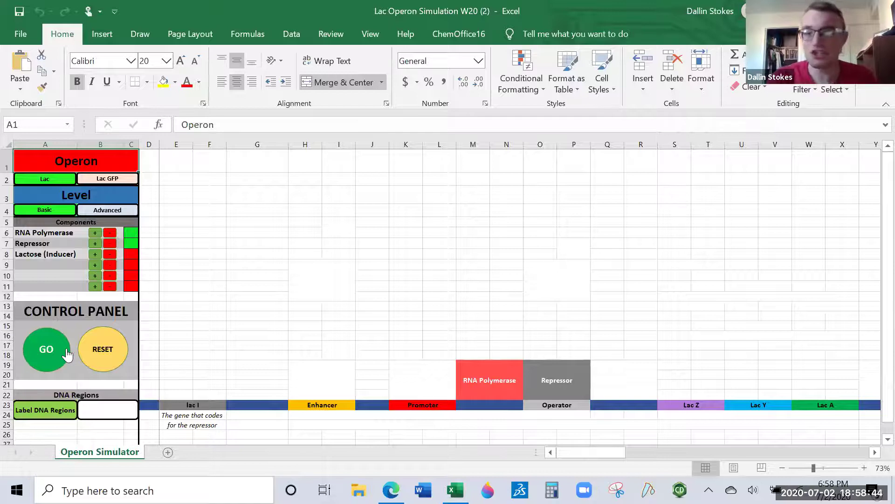
click(100, 356)
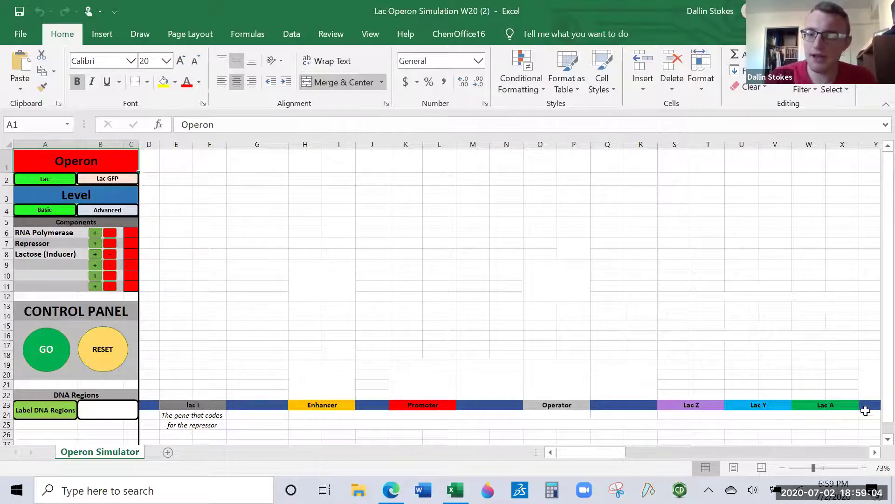
Step: Switch the operon to Lac GFP, run the simulation with only RNA Polymerase added, and reset it
click(121, 181)
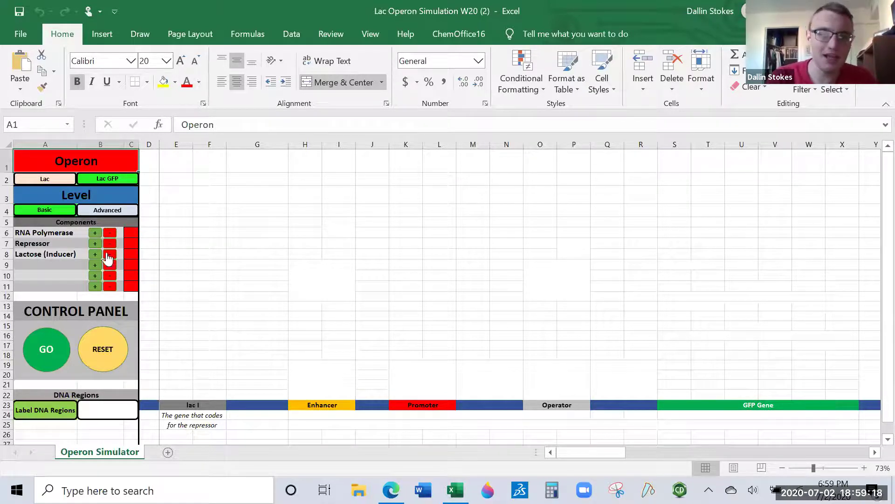
click(94, 232)
click(53, 361)
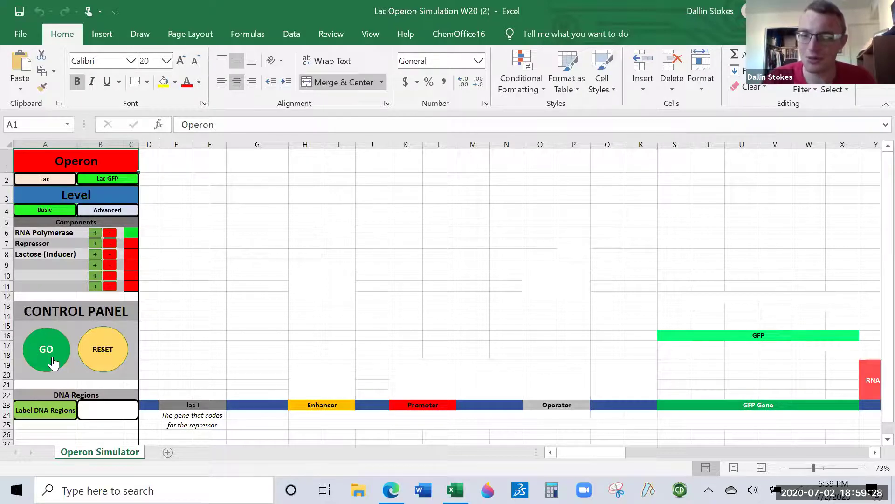
click(117, 353)
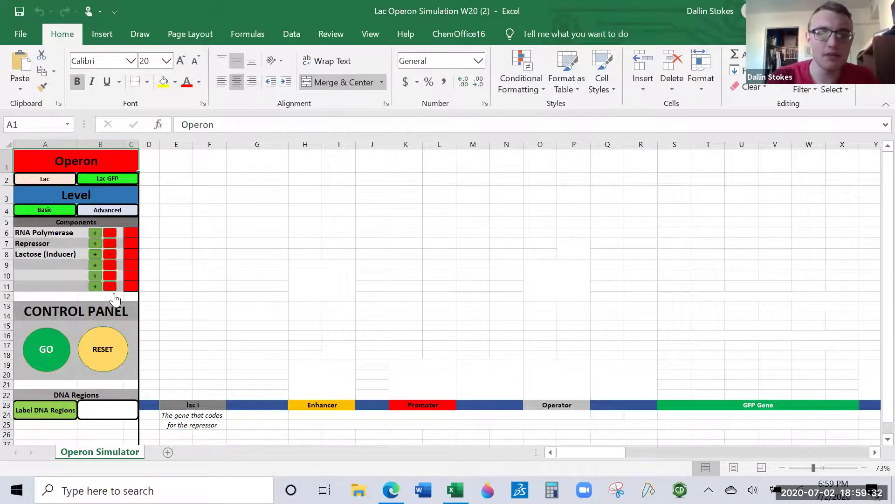
Step: Switch the operon back to Lac and label its DNA regions
click(62, 182)
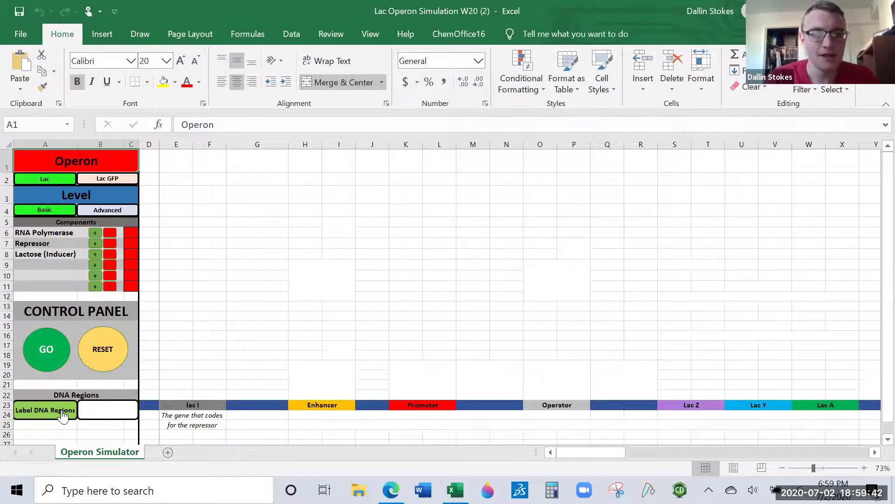
click(36, 415)
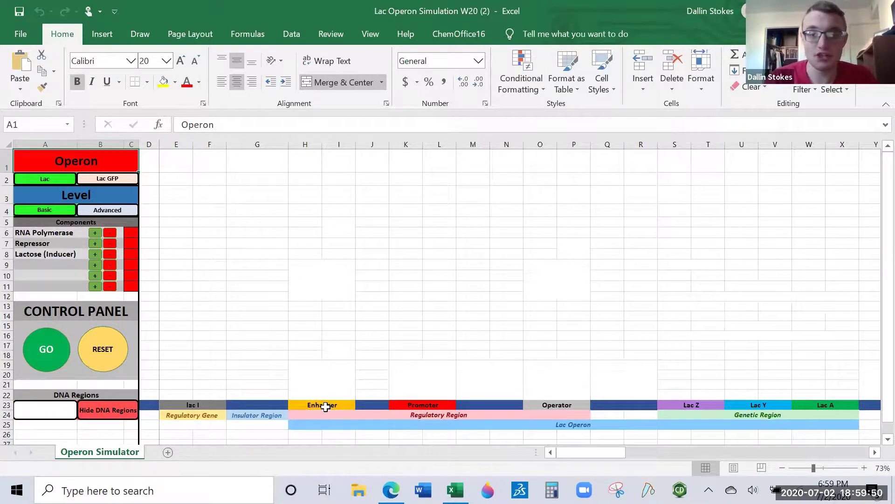
Step: Examine the Regulatory Region from Enhancer to Operator, the Genetic Region and the full Lac Operon span on the labelled DNA
drag(322, 403, 552, 406)
click(414, 419)
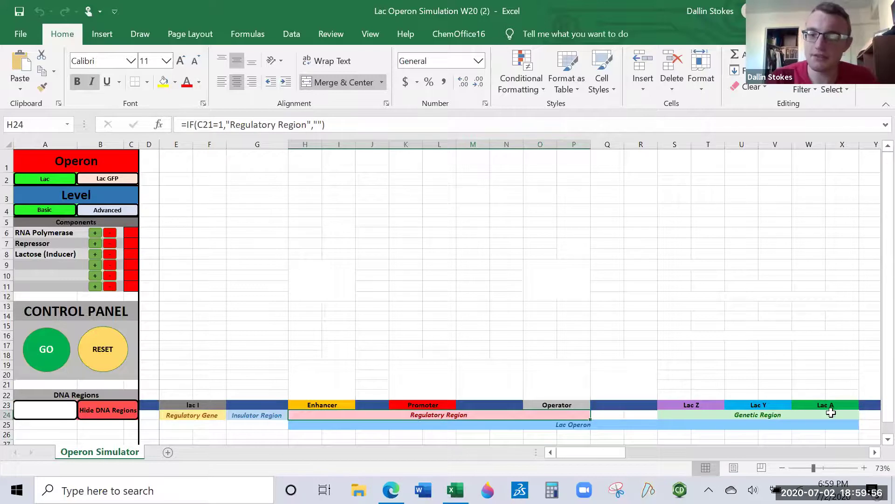
click(816, 415)
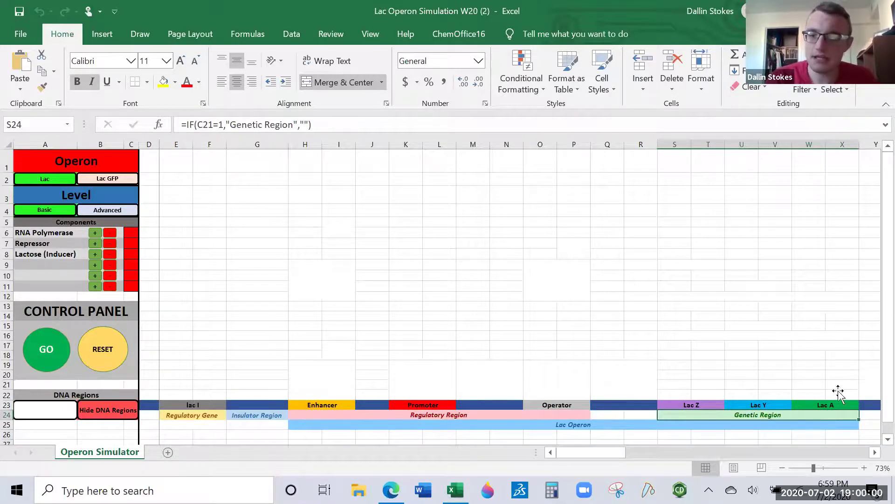
click(753, 426)
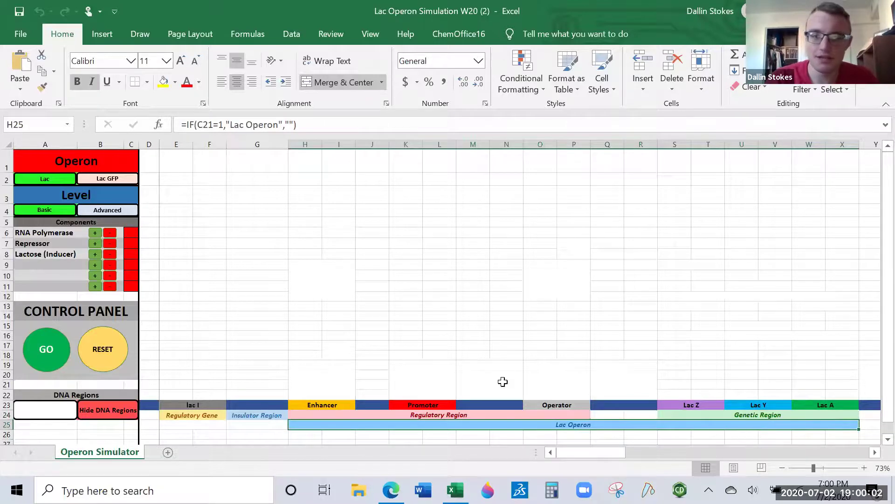
Step: Inspect the Insulator Region and the lac I Regulatory Gene, and hide the DNA region labels
click(239, 415)
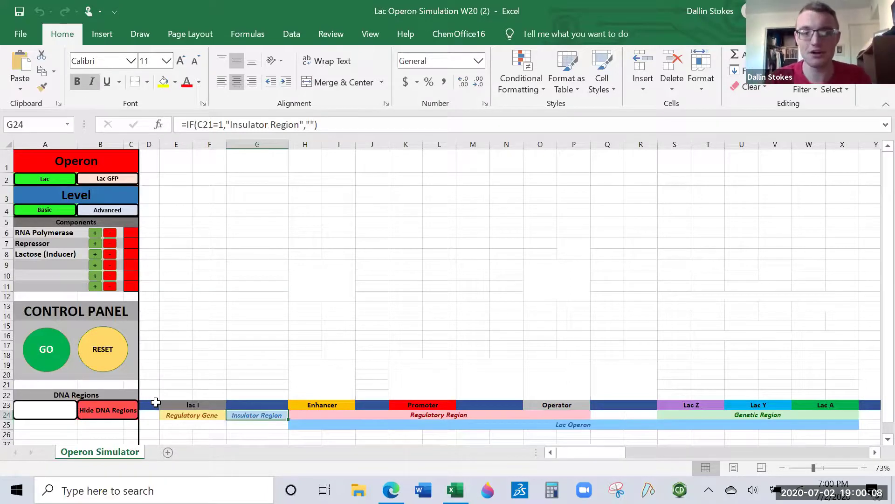
click(256, 404)
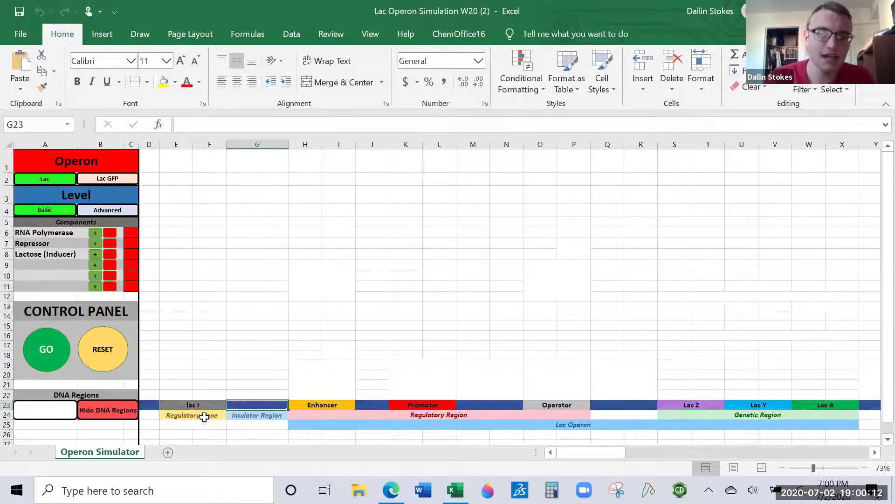
click(192, 407)
click(192, 415)
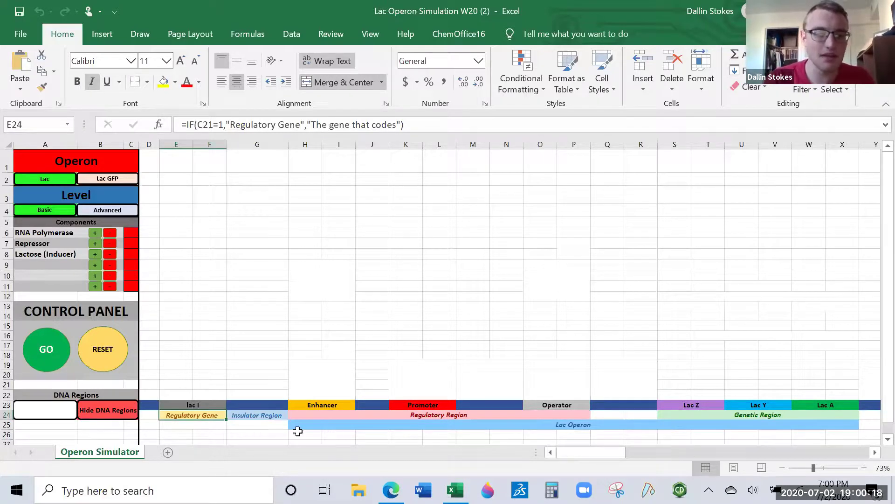
click(119, 413)
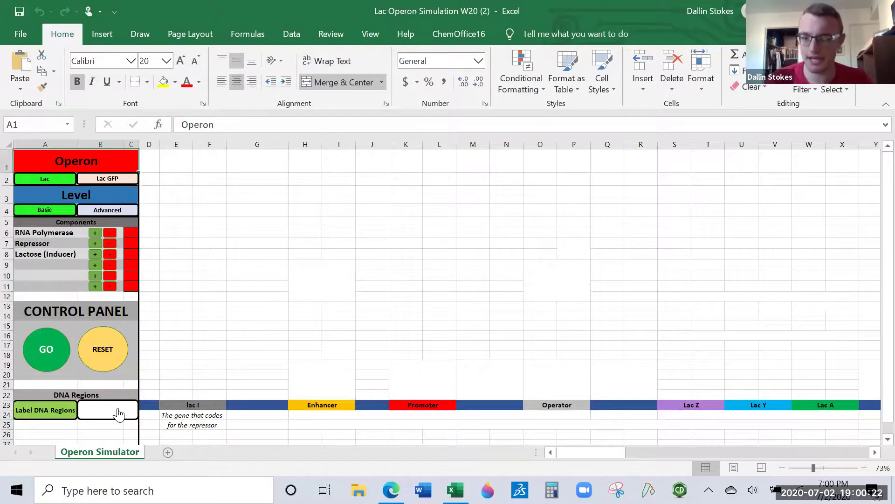